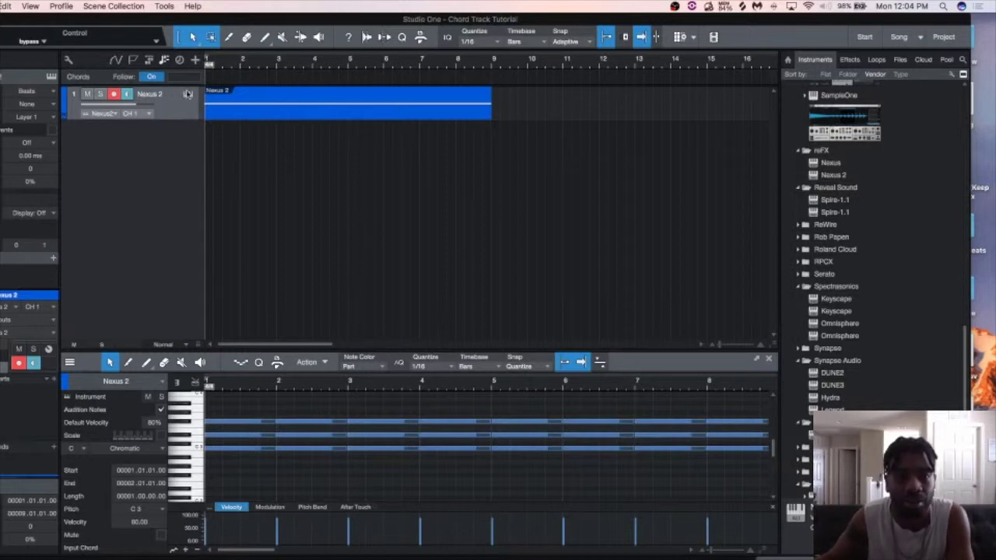
Step: Check the Nexus 2 instrument window and play back the original piano part
left_click(189, 95)
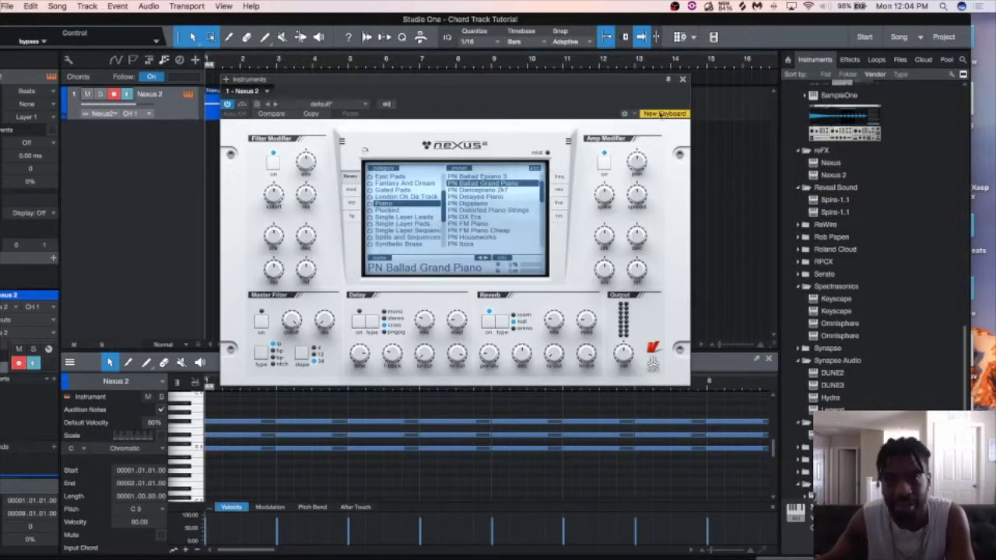
left_click(682, 81)
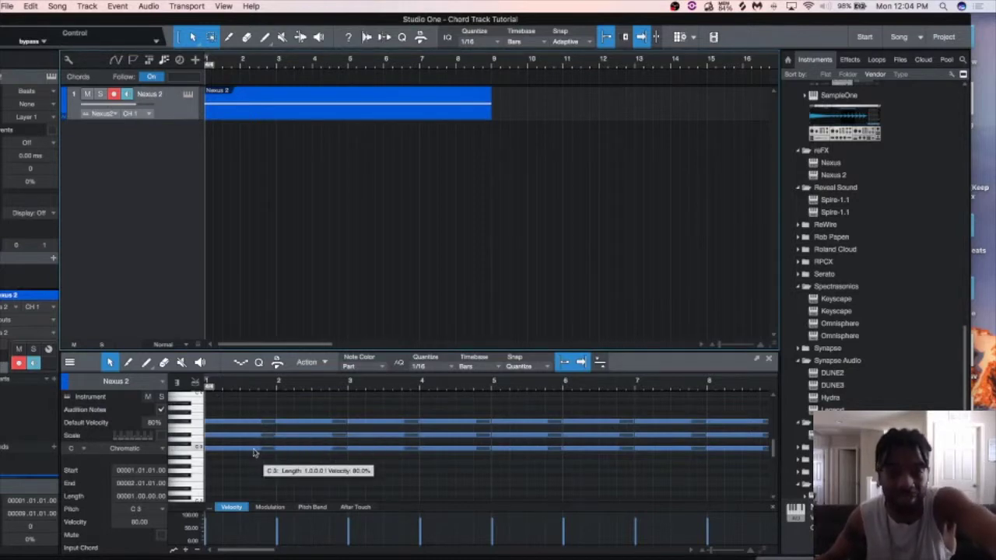
key("space")
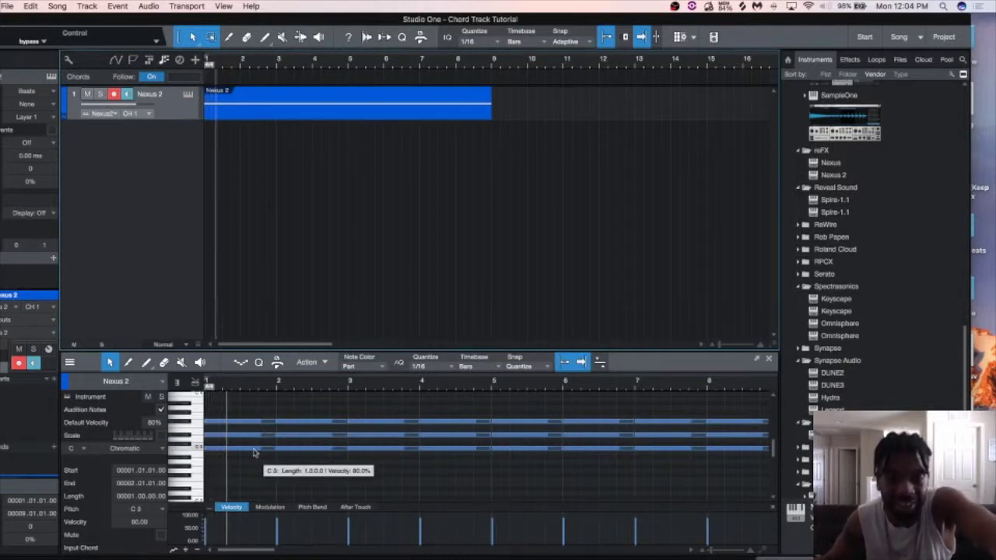
key("space")
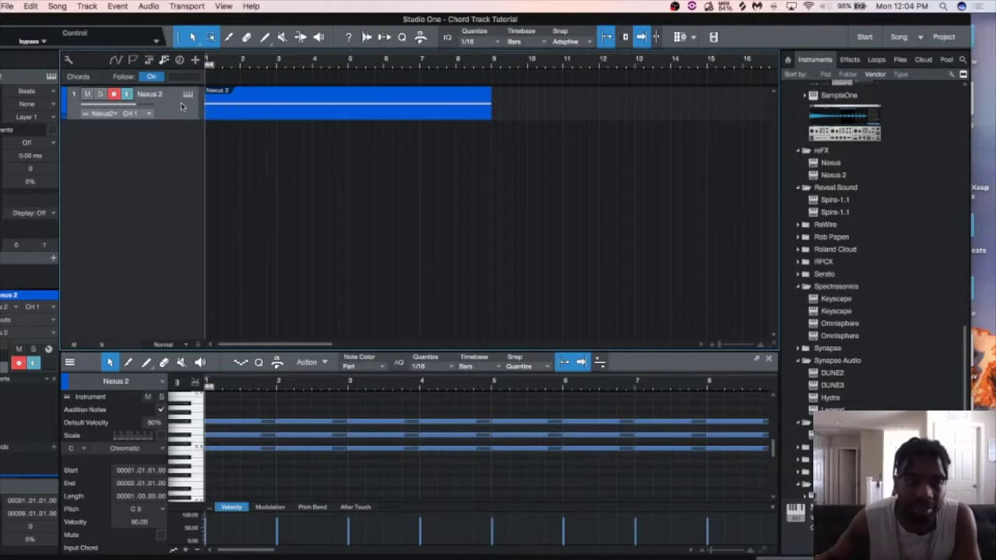
Step: Turn on chord Follow, extract the Nexus 2 part's C° chord and trim it to one bar
left_click(163, 62)
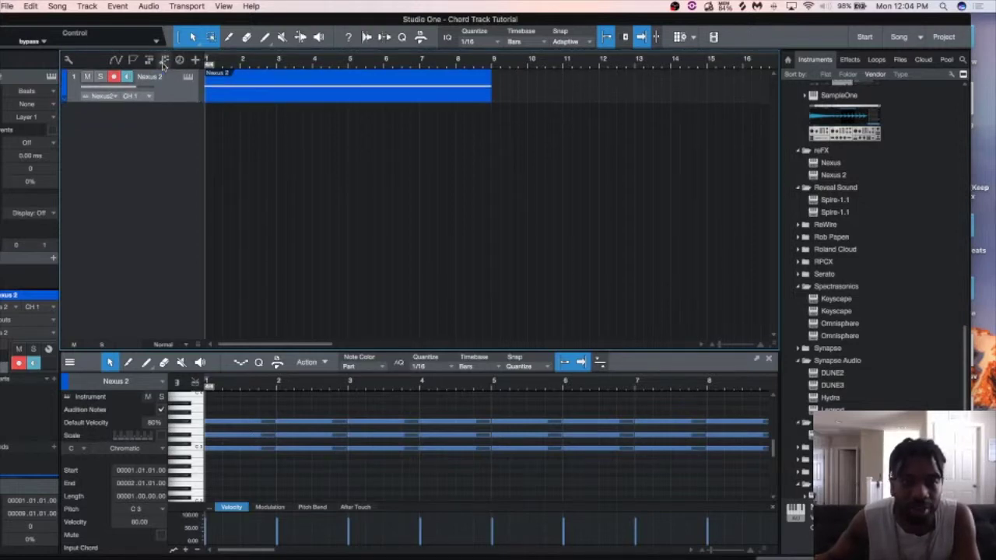
left_click(164, 63)
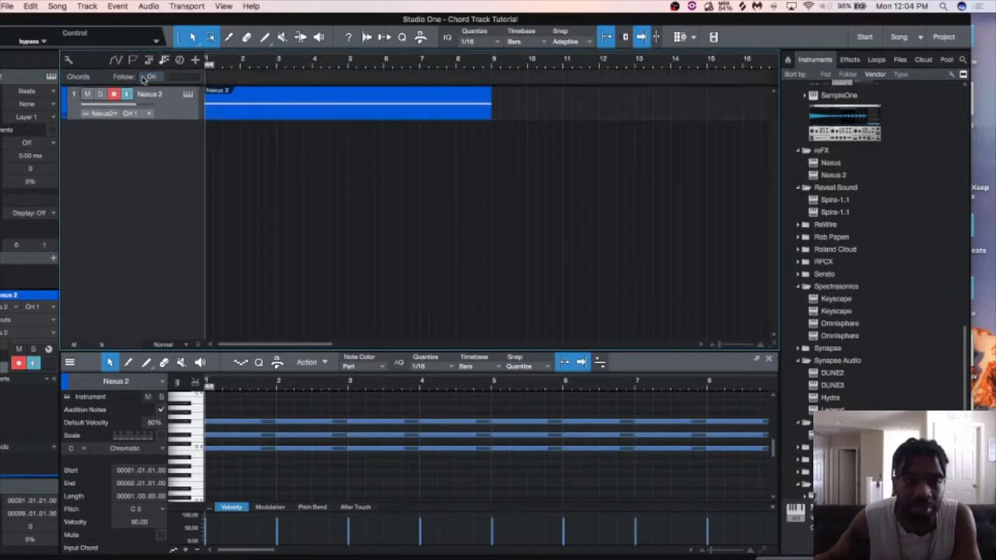
left_click(152, 78)
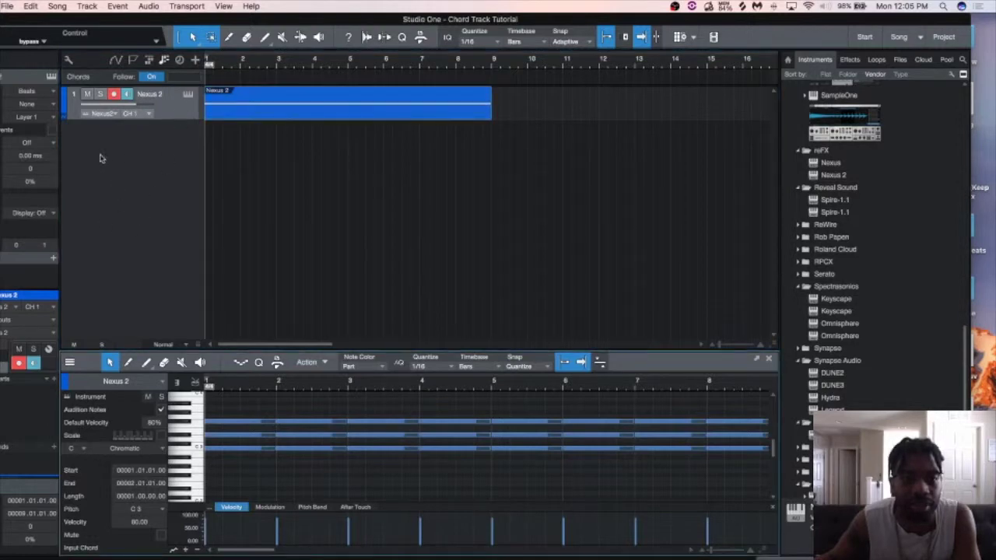
right_click(228, 101)
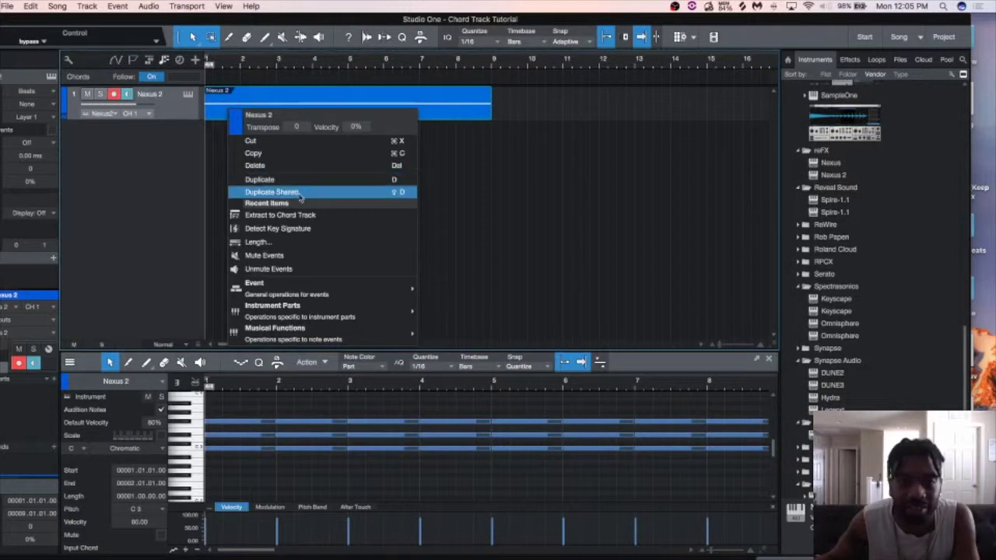
left_click(307, 218)
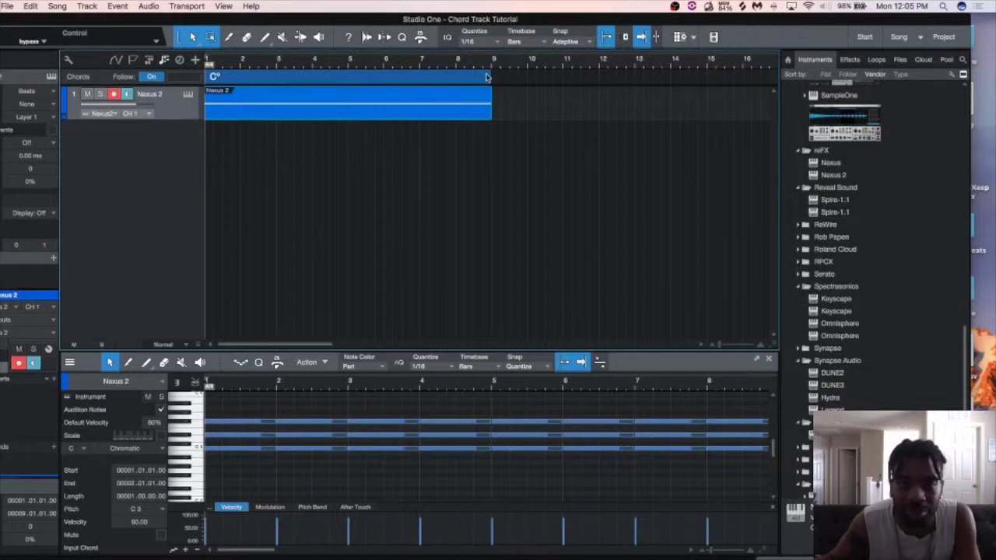
left_click_drag(488, 78, 239, 90)
left_click(221, 77)
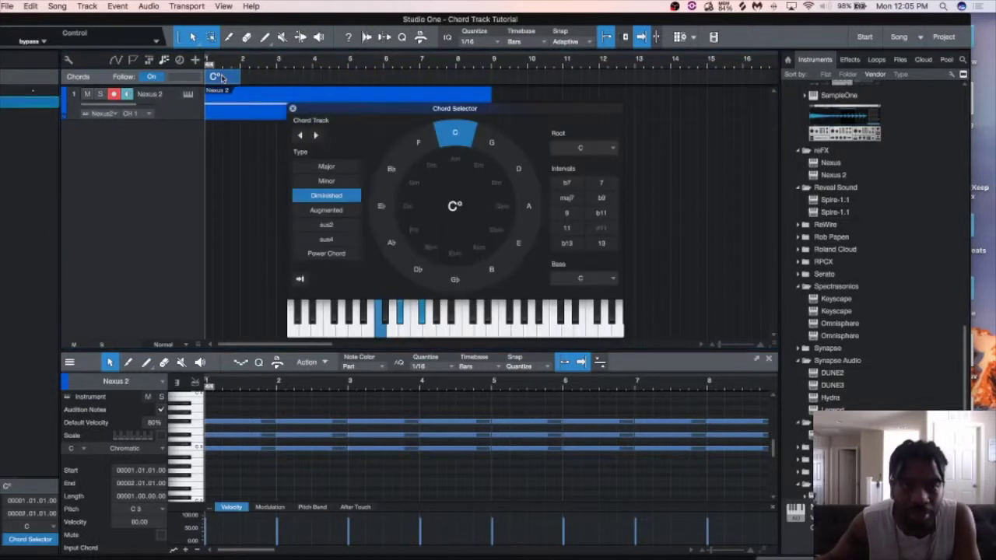
Step: Make the first chord Cm and add Am, Em and Bm in the next three bars
left_click(342, 181)
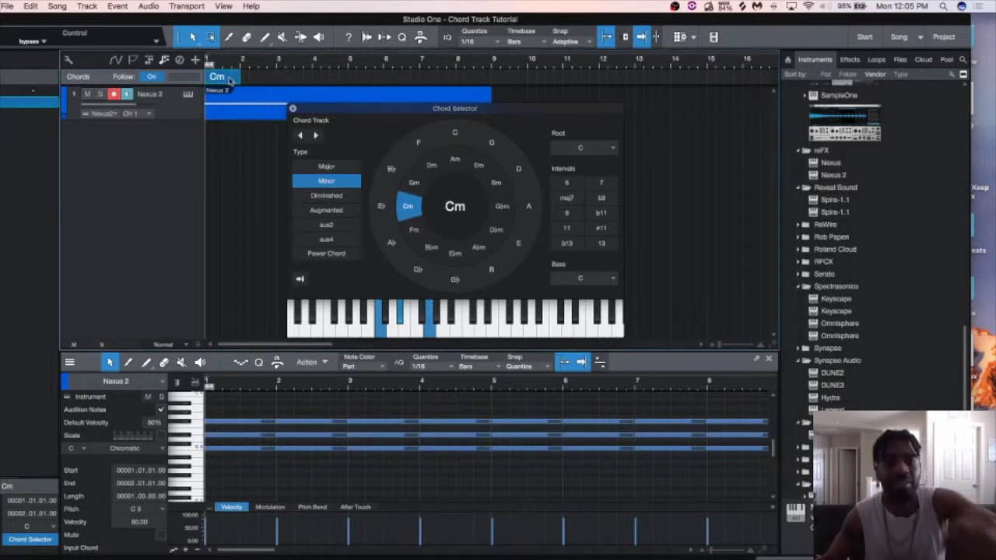
key("d")
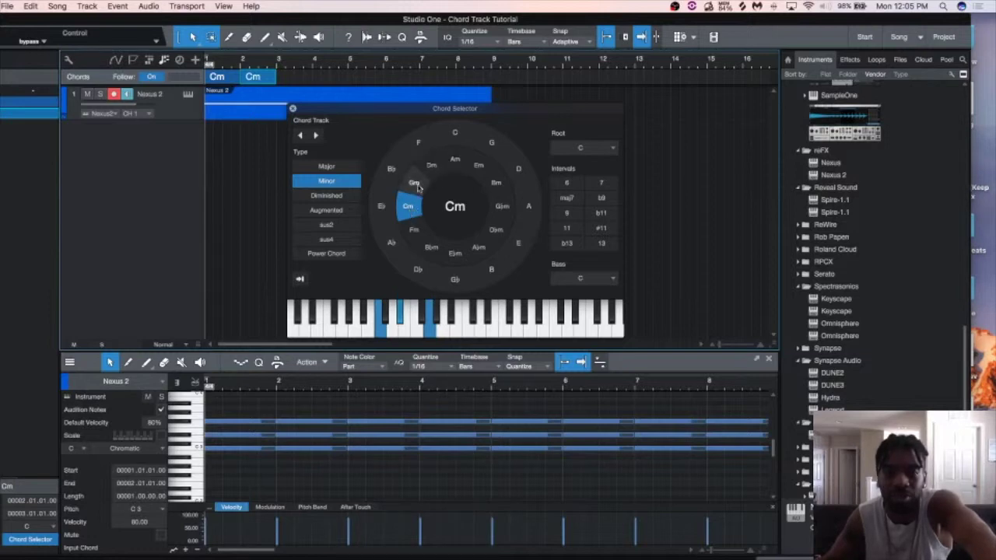
left_click(479, 169)
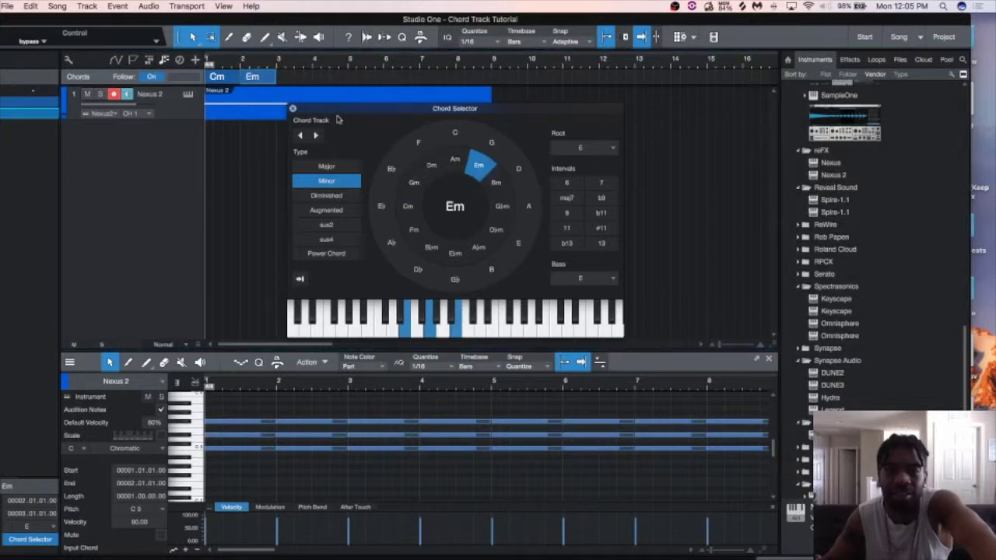
key("super+d")
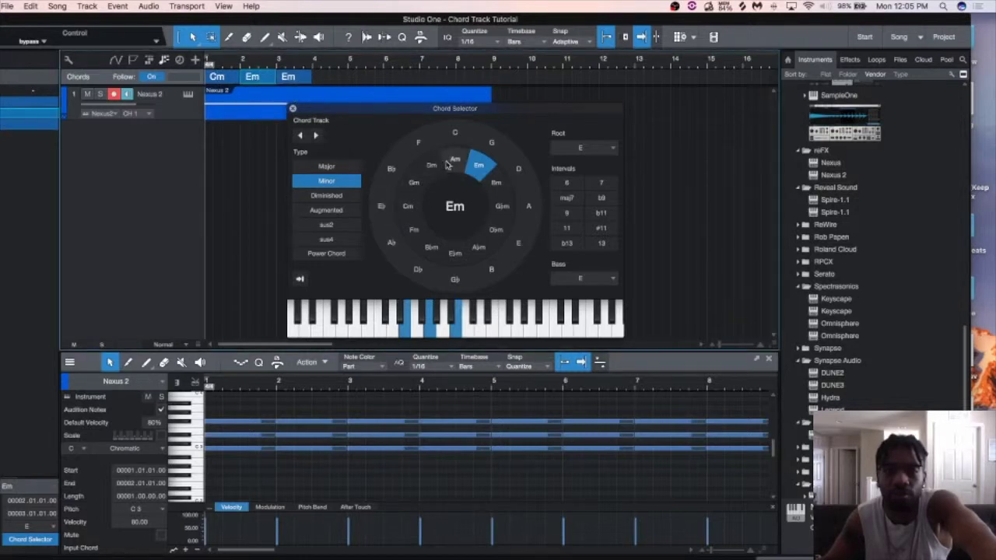
left_click(455, 160)
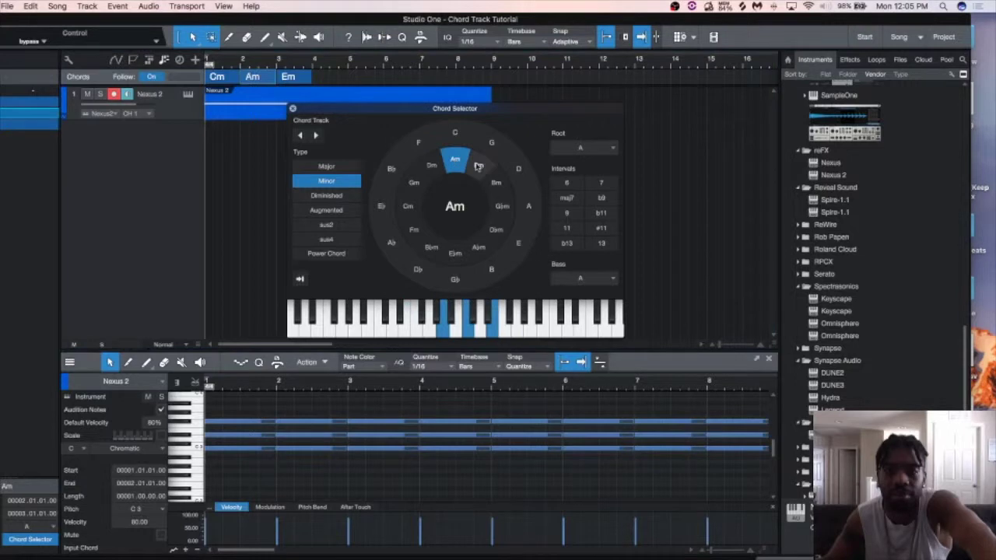
double_click(304, 82)
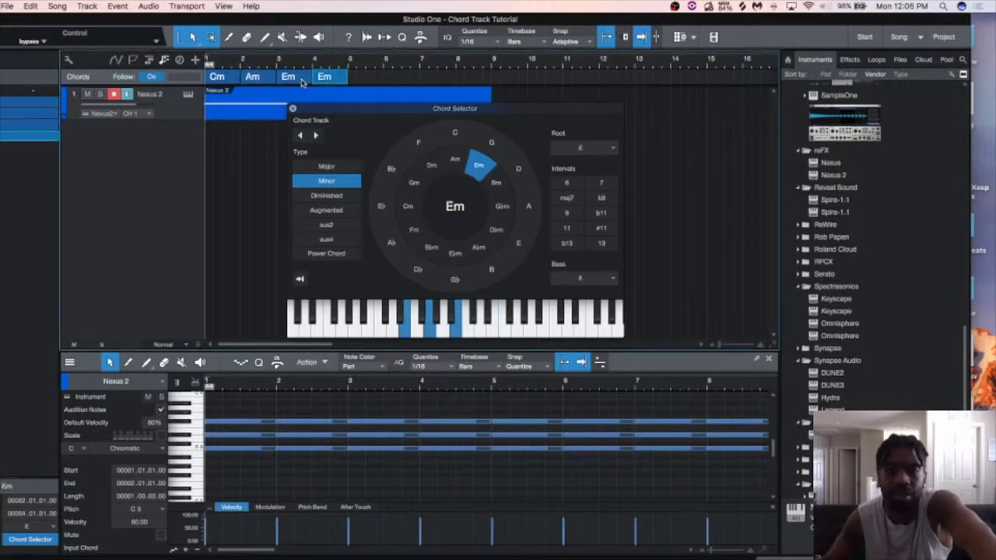
left_click(359, 79)
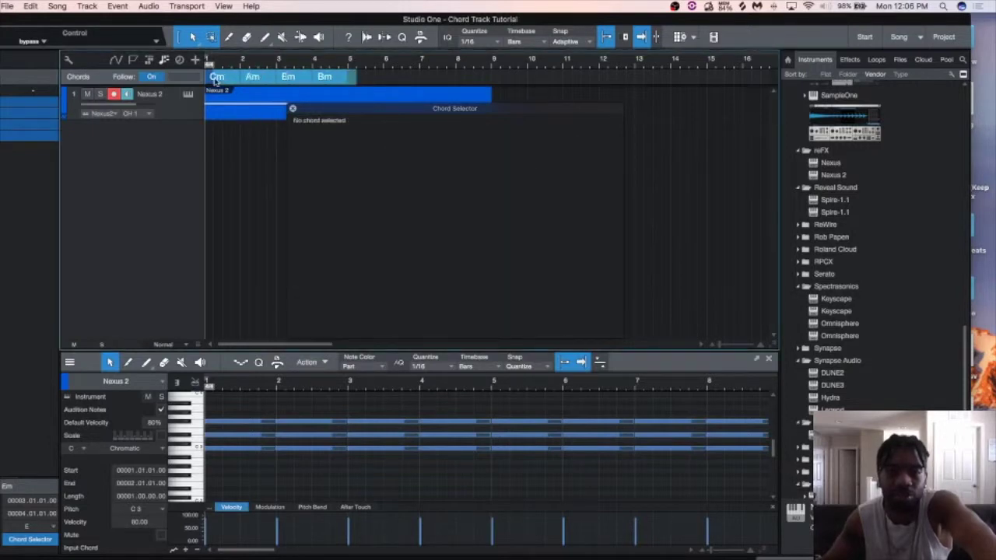
Step: Duplicate the Cm, Am, Em, Bm chords into bars 5–8, moving the Chord Selector lower
left_click(217, 79)
key("d")
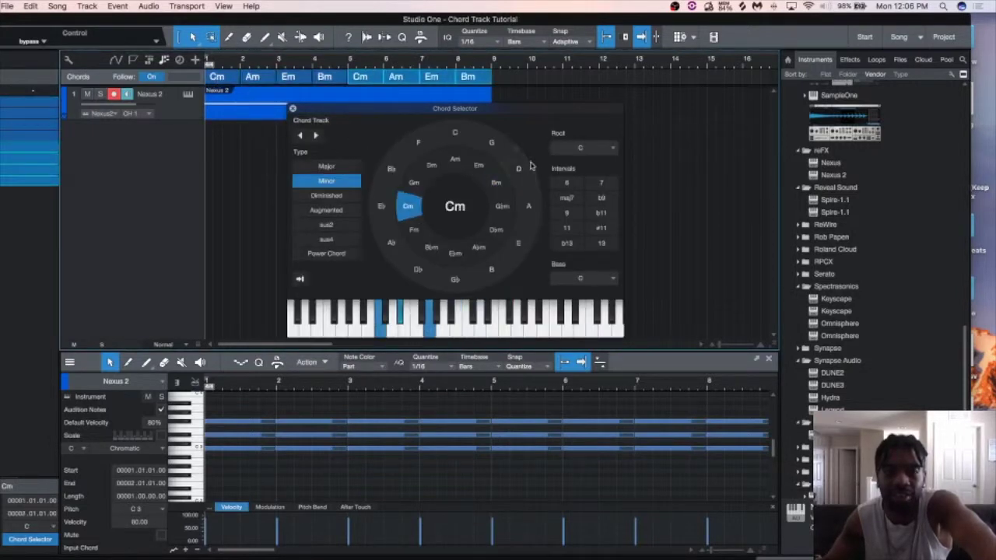
left_click_drag(421, 111, 471, 190)
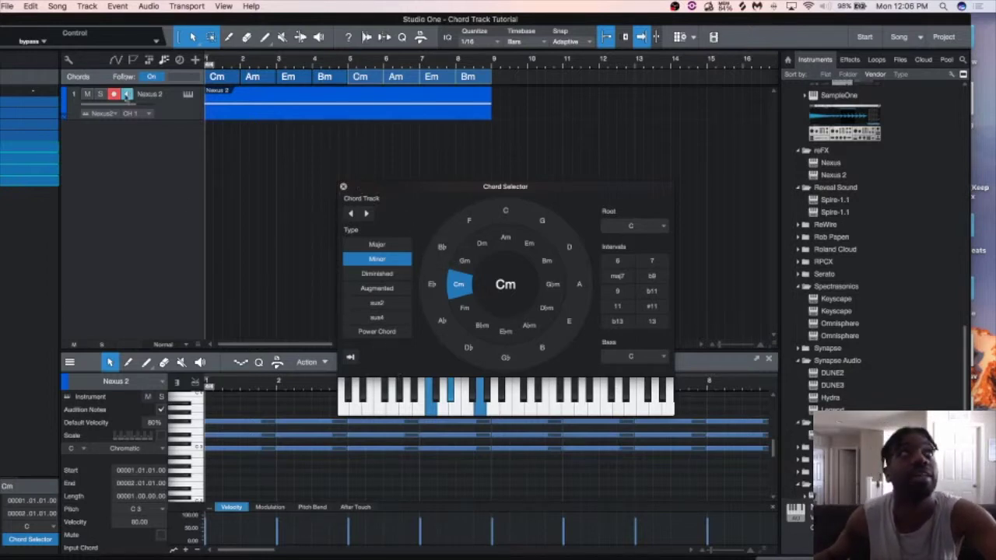
Step: Set the Nexus 2 track's Follow Chords mode to Narrow in the Inspector
left_click(157, 101)
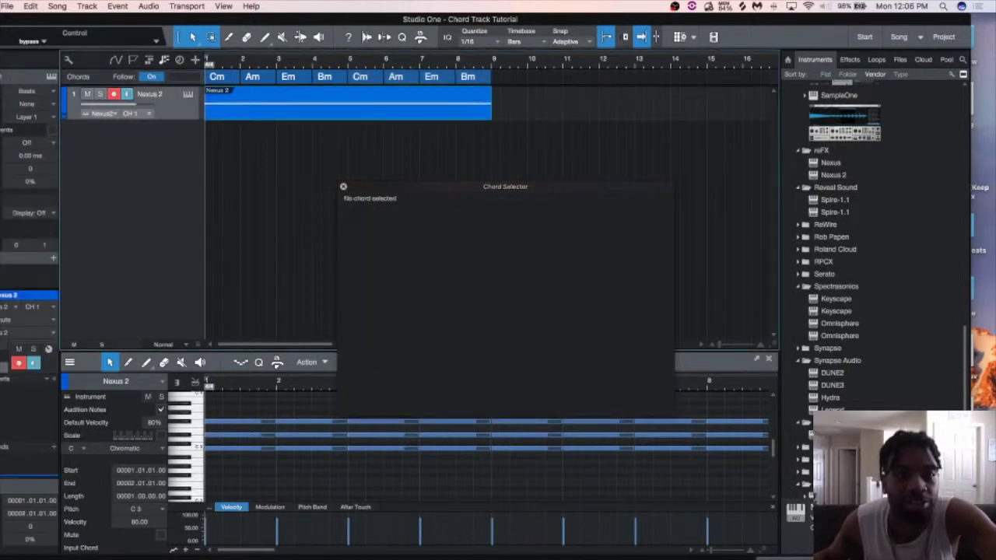
key("F4")
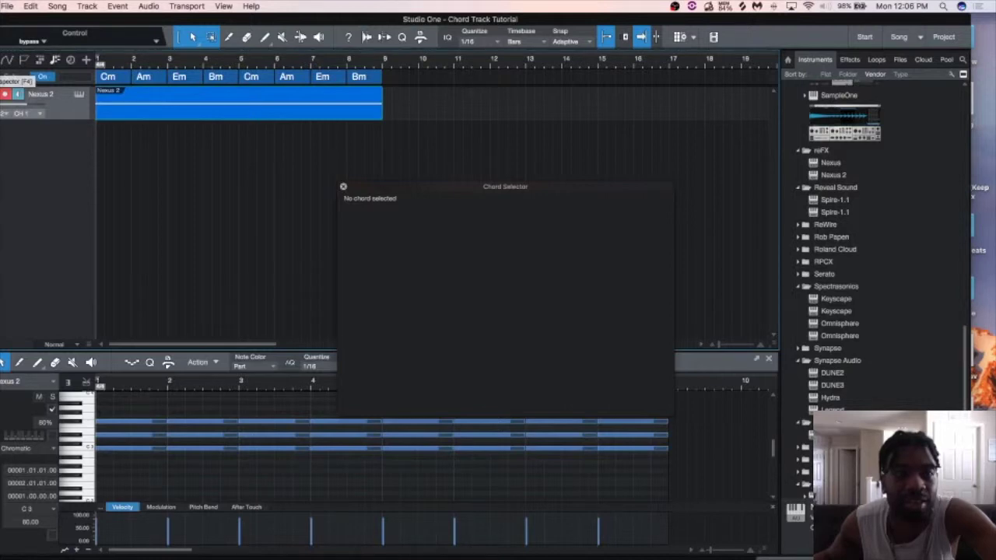
key("F4")
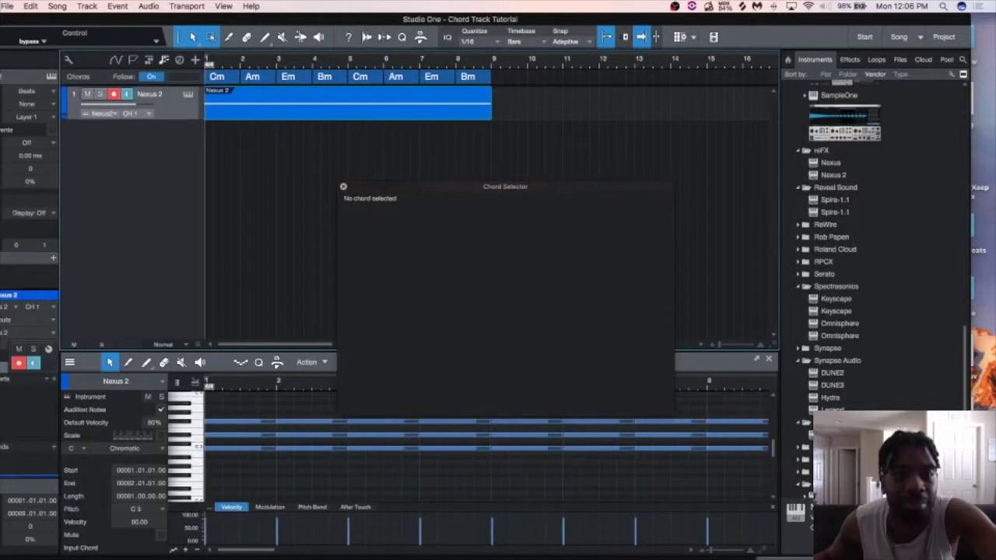
left_click(51, 131)
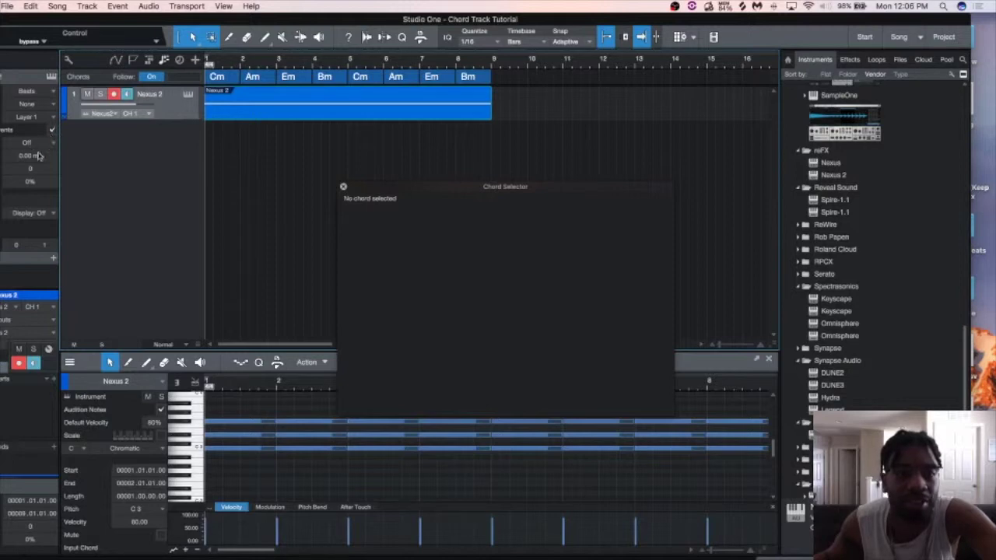
left_click(45, 146)
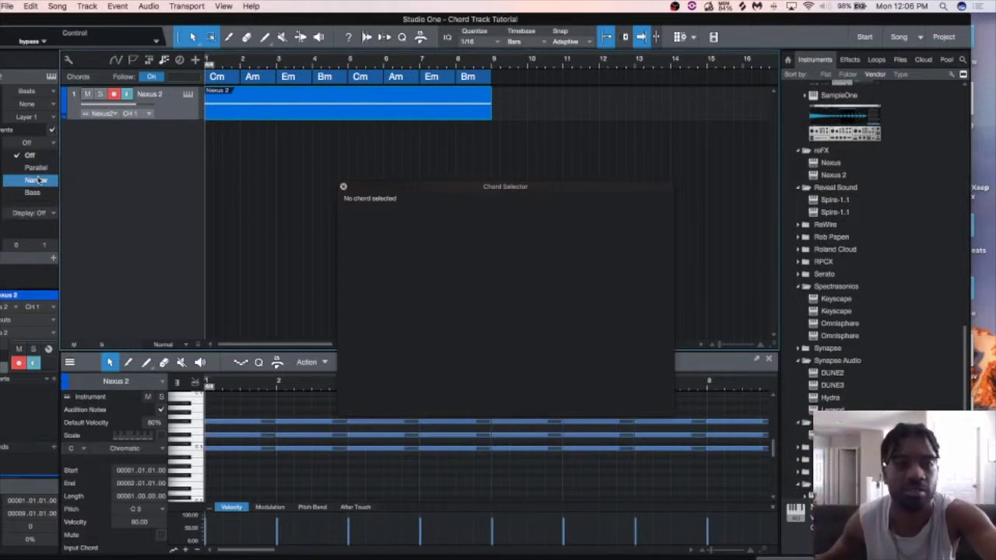
left_click(43, 183)
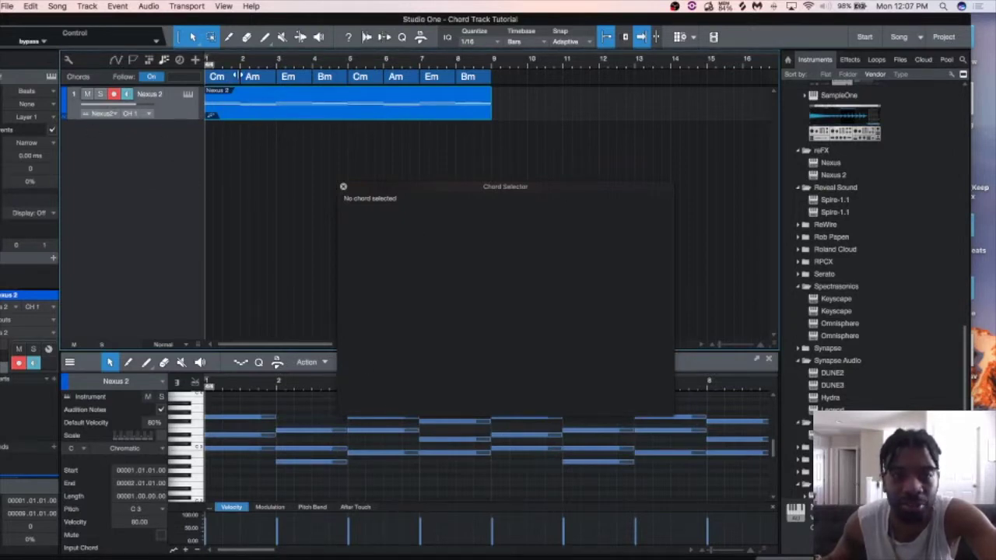
Step: Play back the re-voiced piano part and close the Chord Selector window
key("space")
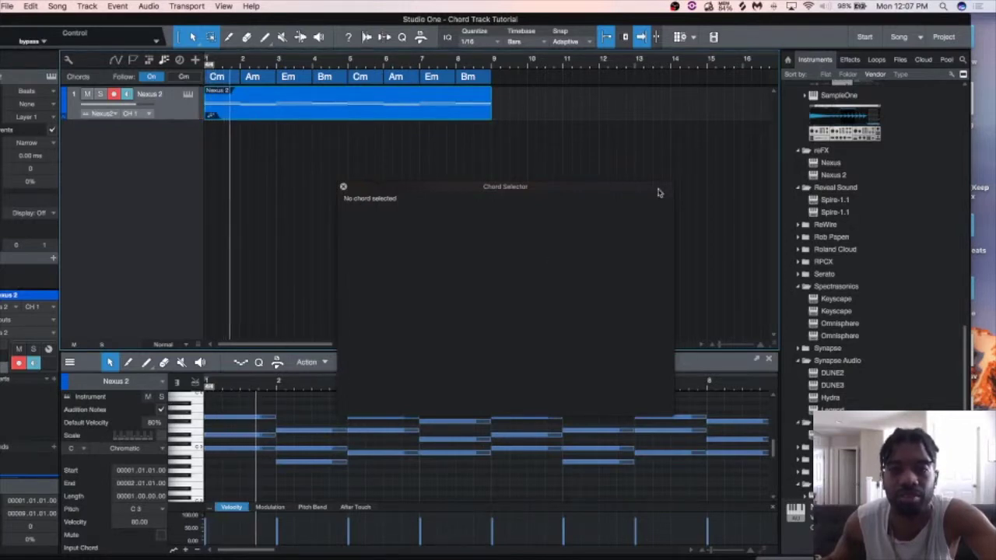
left_click(345, 187)
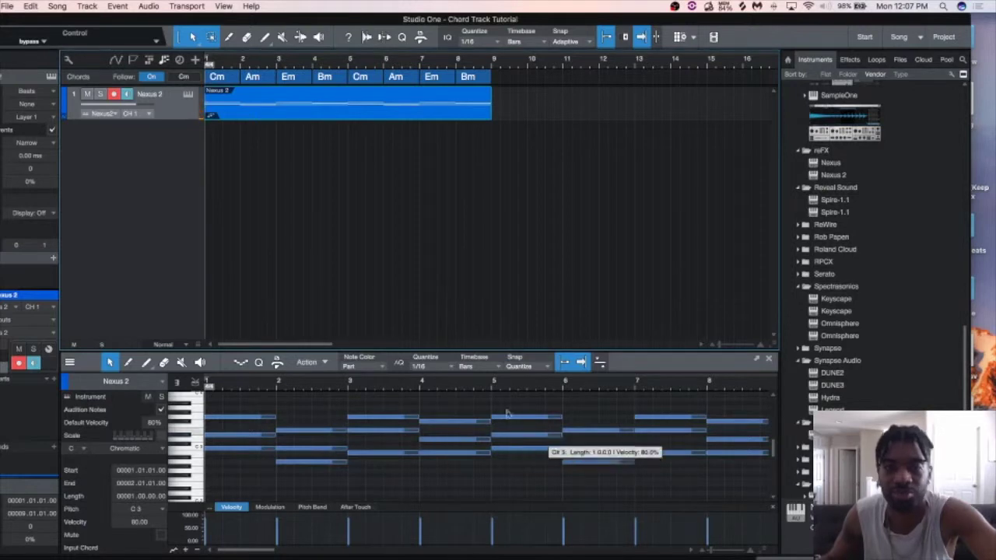
left_click(188, 95)
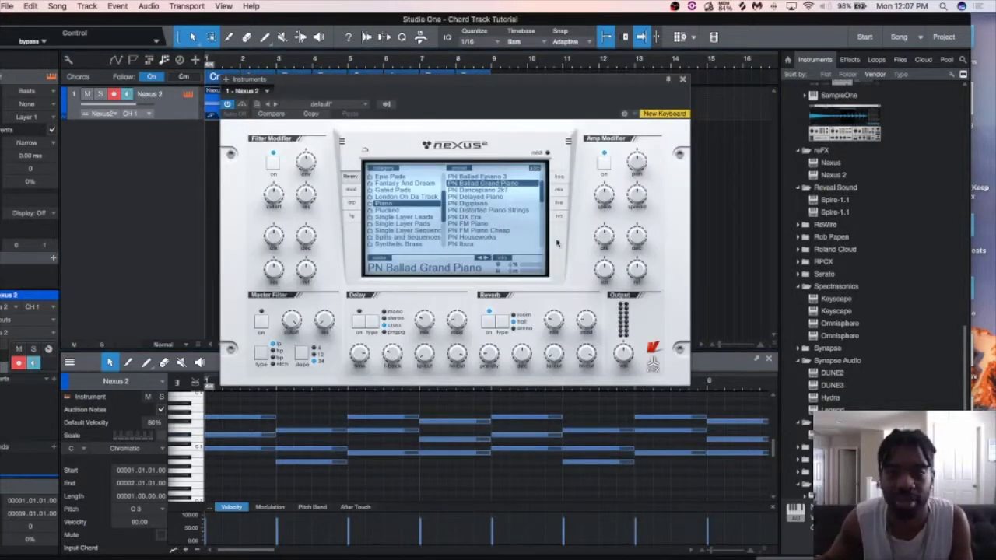
left_click(684, 81)
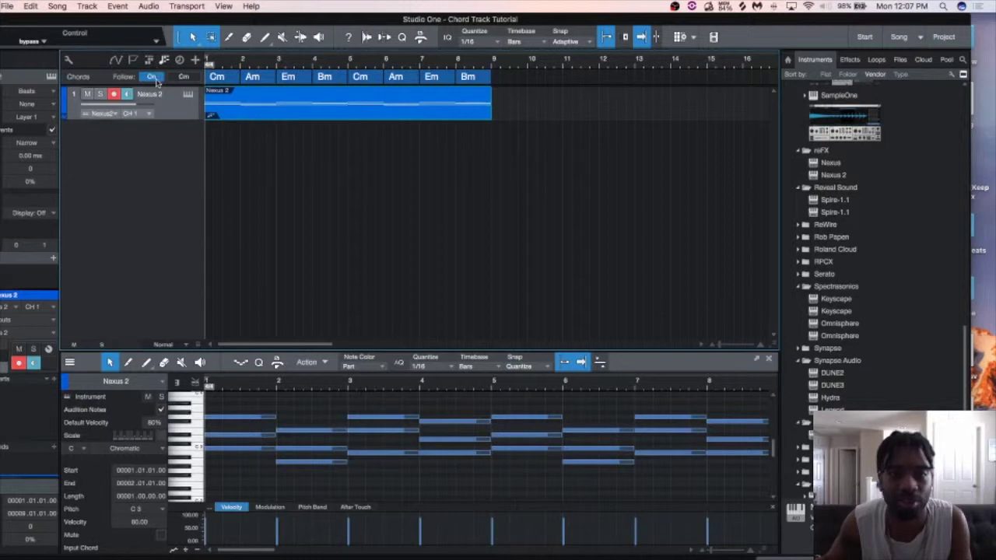
left_click(220, 81)
right_click(264, 115)
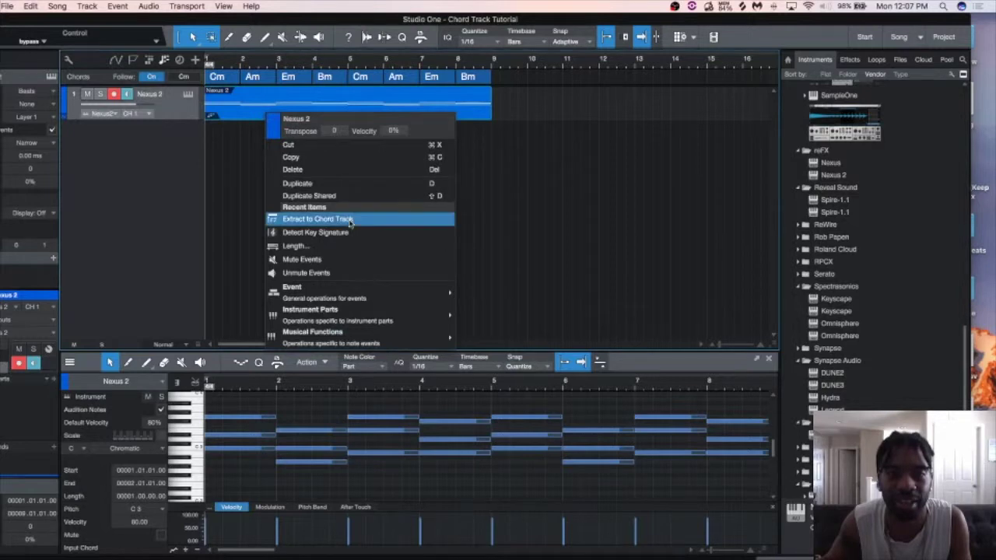
left_click(228, 115)
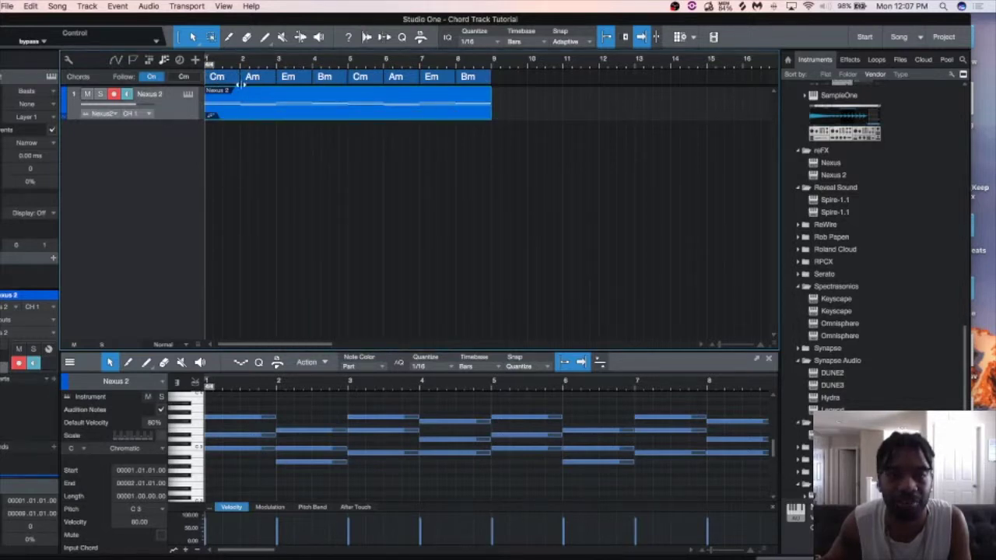
double_click(218, 79)
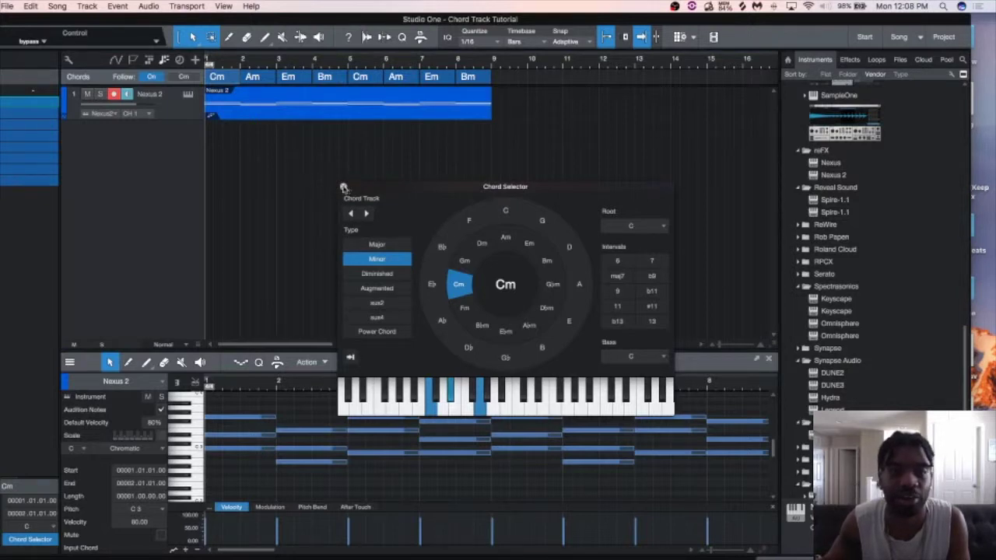
left_click(343, 188)
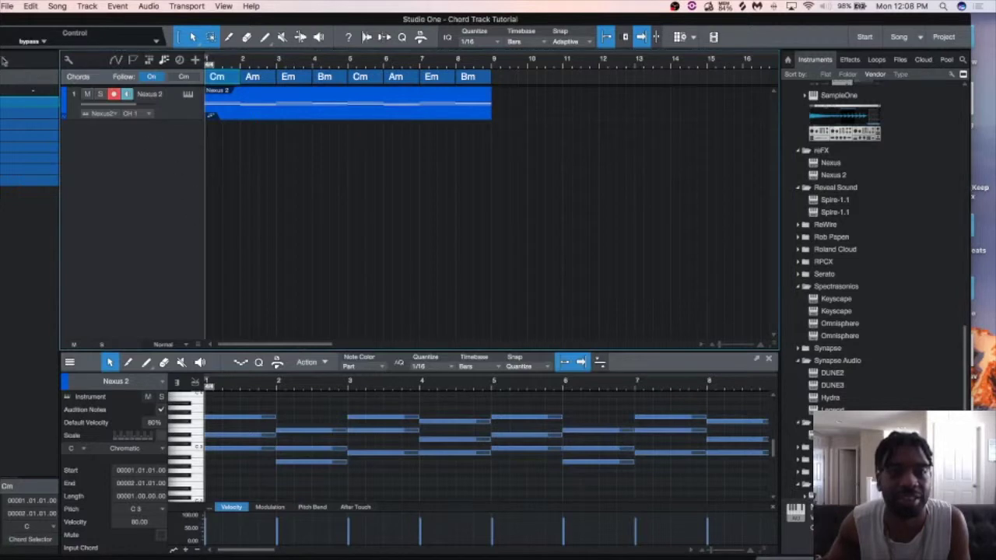
key("F4")
key("F4")
key("F4")
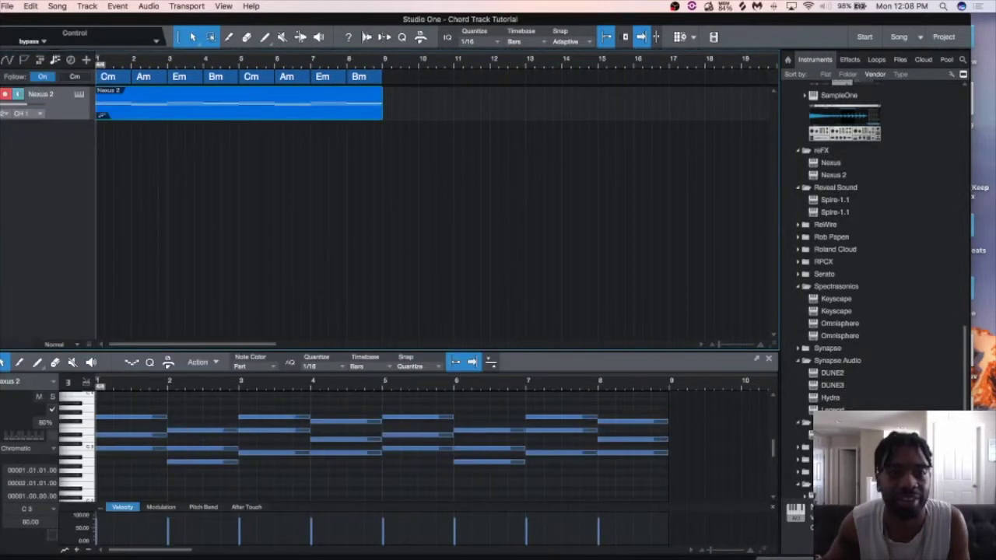
key("F4")
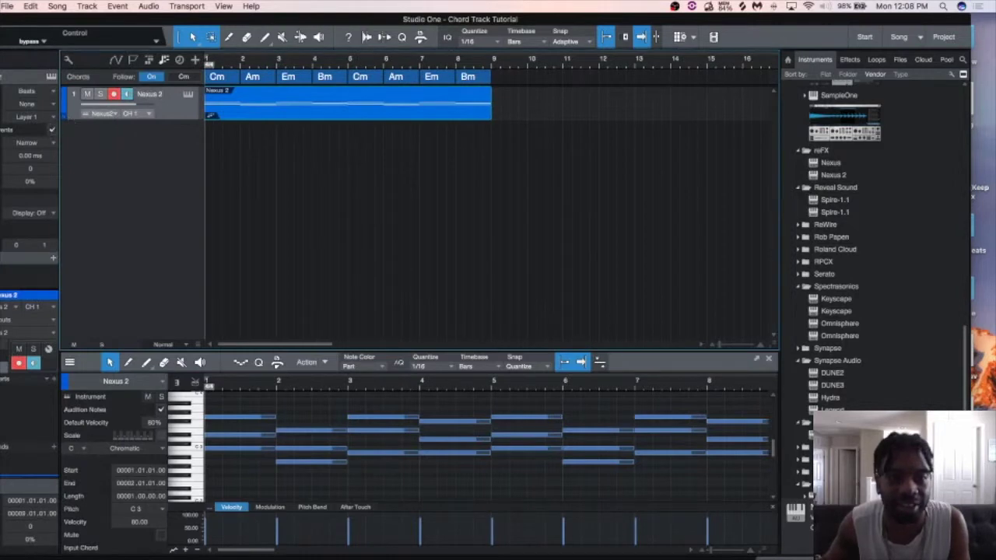
left_click(55, 144)
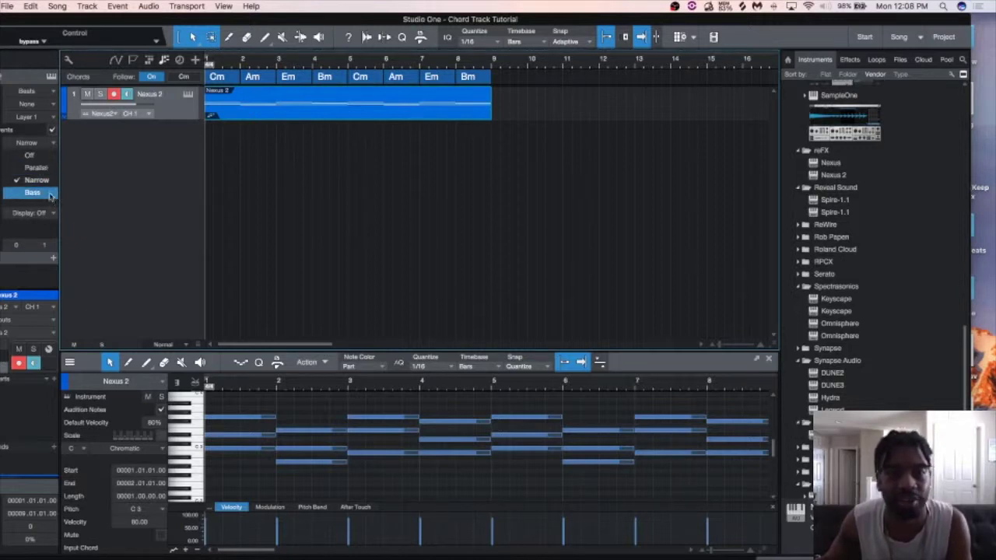
left_click(41, 167)
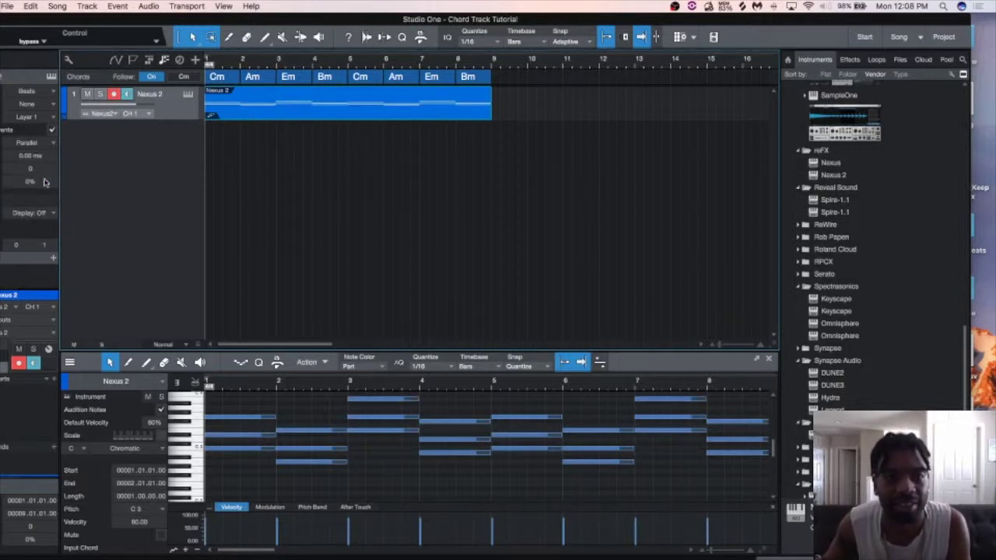
left_click(45, 142)
left_click(47, 180)
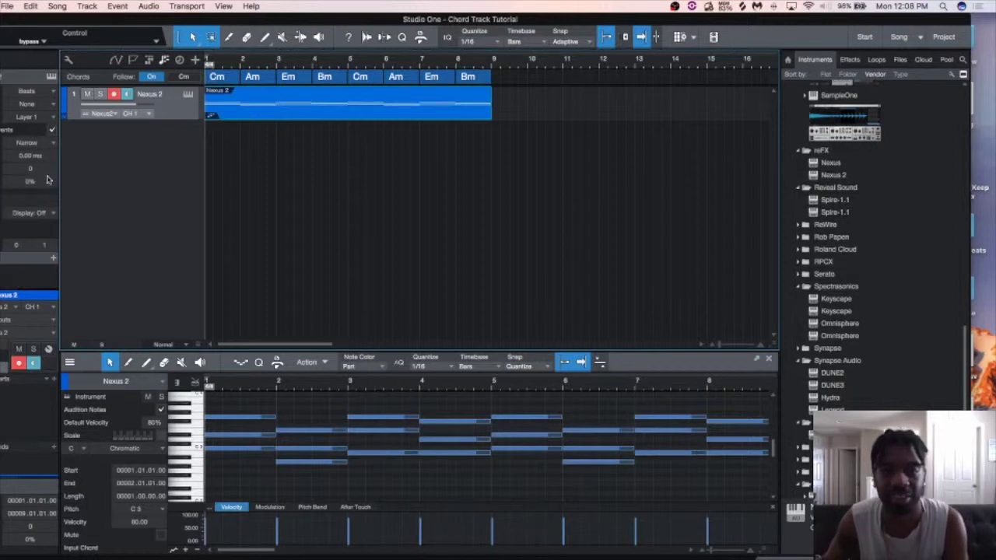